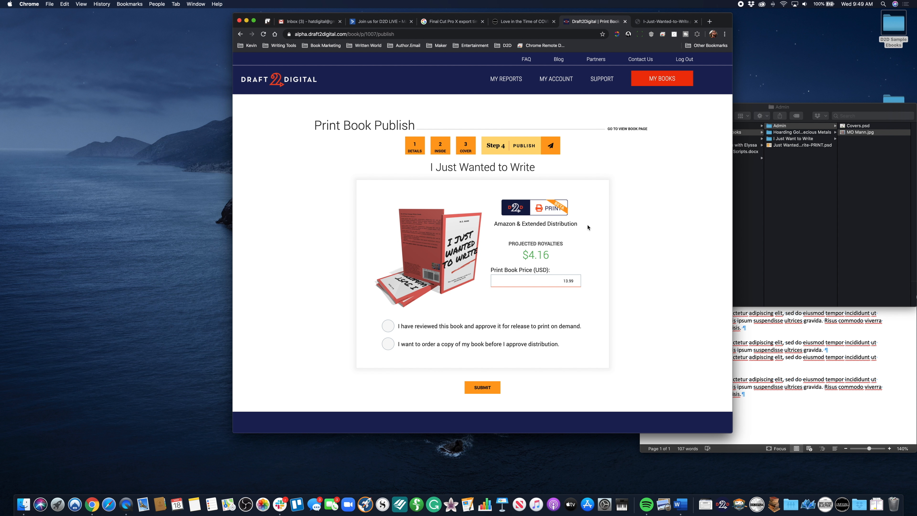
- Try print book prices of 10.99, 9.99 and 6.99 USD to compare the projected royalties
scroll(588, 228, down, 2)
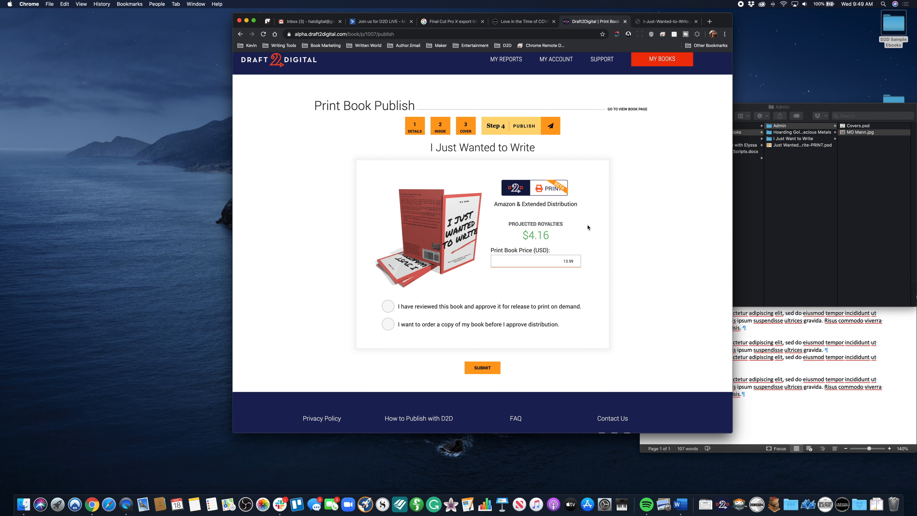
scroll(588, 228, down, 1)
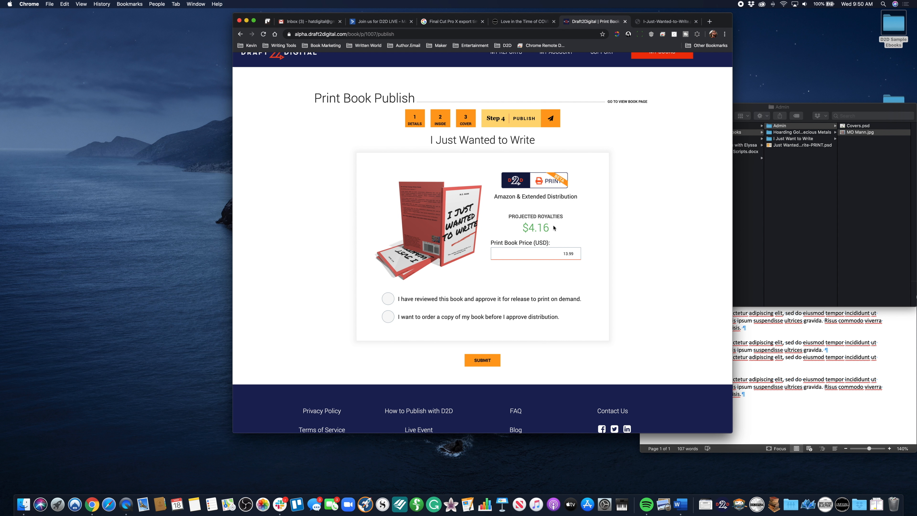
drag(559, 253, 589, 256)
text(10)
text(.99)
key(BackSpace)
key(BackSpace)
key(BackSpace)
key(BackSpace)
key(BackSpace)
text(9.99)
key(BackSpace)
key(BackSpace)
key(BackSpace)
key(BackSpace)
text(6.99)
scroll(559, 231, down, 1)
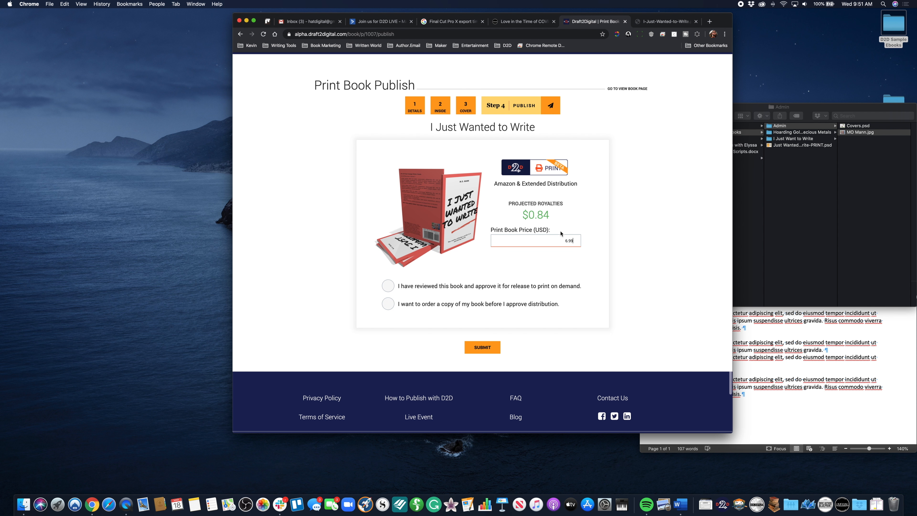
- Set the print book price to 13.99 USD
double_click(566, 241)
text(13.99)
scroll(621, 239, down, 3)
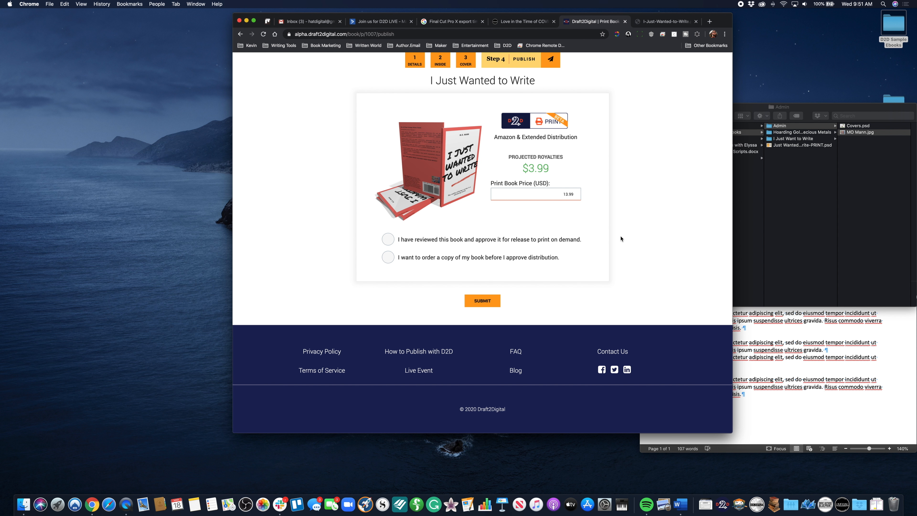
- Choose to order a copy of the book before approving distribution, instead of approving it for print-on-demand release
scroll(621, 238, up, 2)
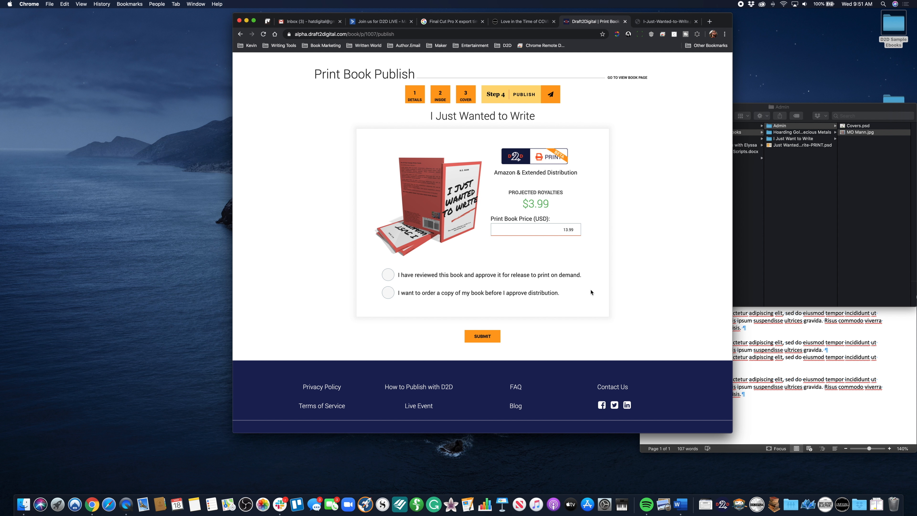
click(388, 275)
click(389, 294)
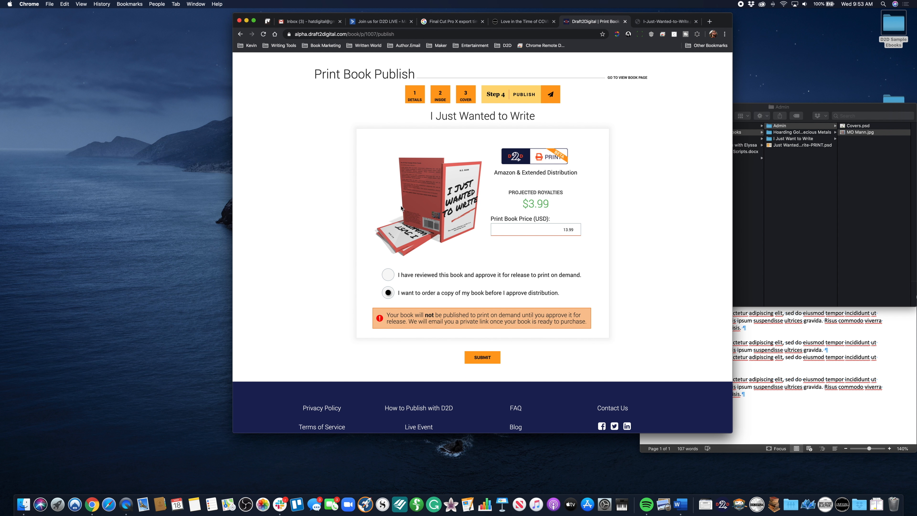
- Save the 3D book mockup image to the Downloads folder as the PNG I-Just-Wanted-to-Write-user-preview
right_click(430, 193)
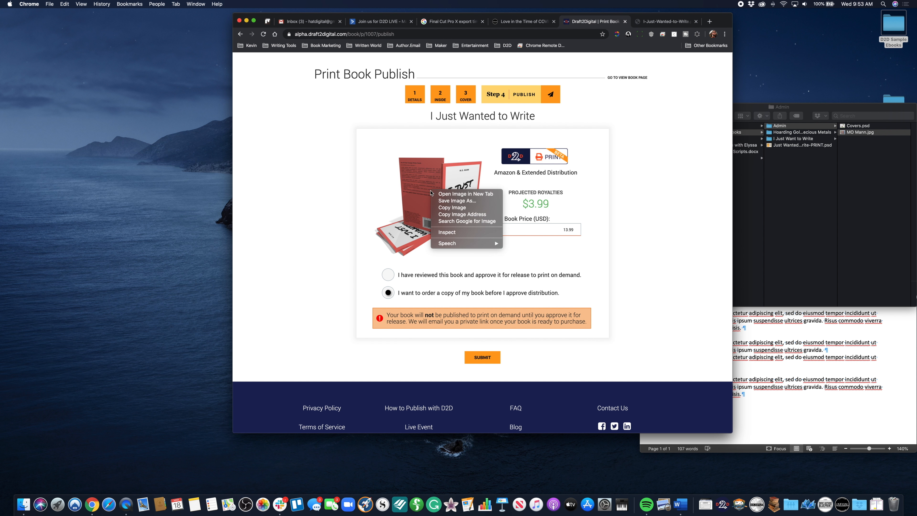
click(442, 199)
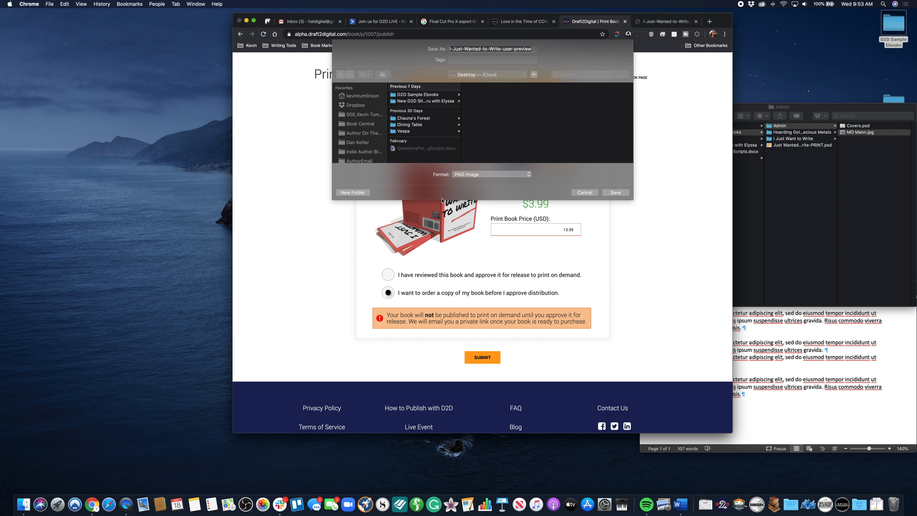
scroll(368, 123, down, 5)
click(358, 132)
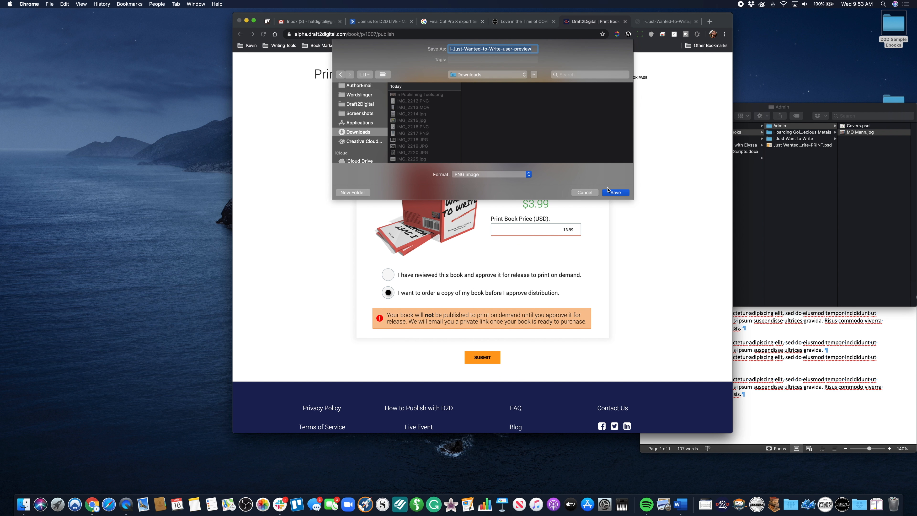
click(616, 192)
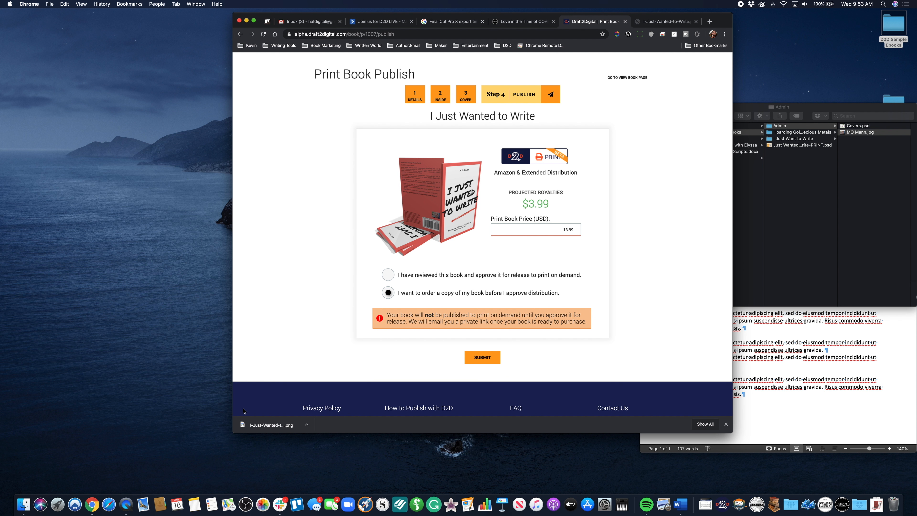
- Open the downloaded mockup image in Preview to inspect the front and back covers, and quit Preview
click(252, 425)
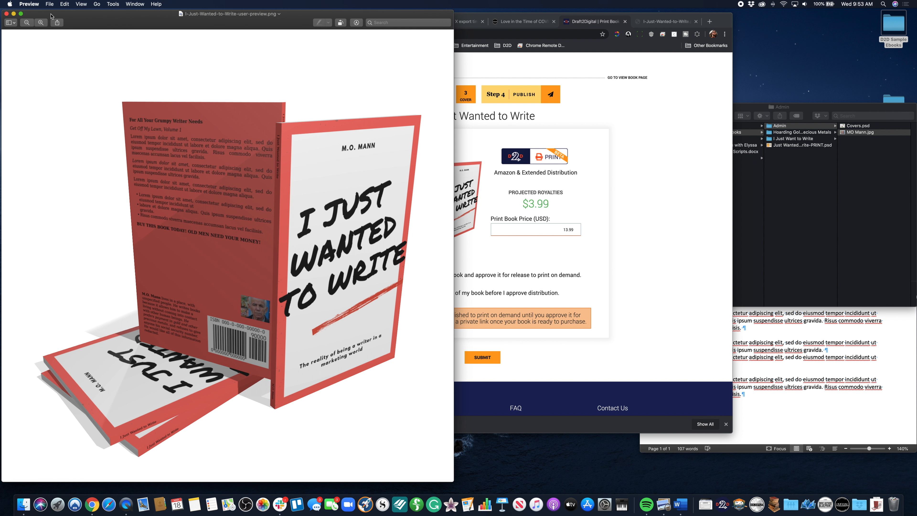
click(30, 5)
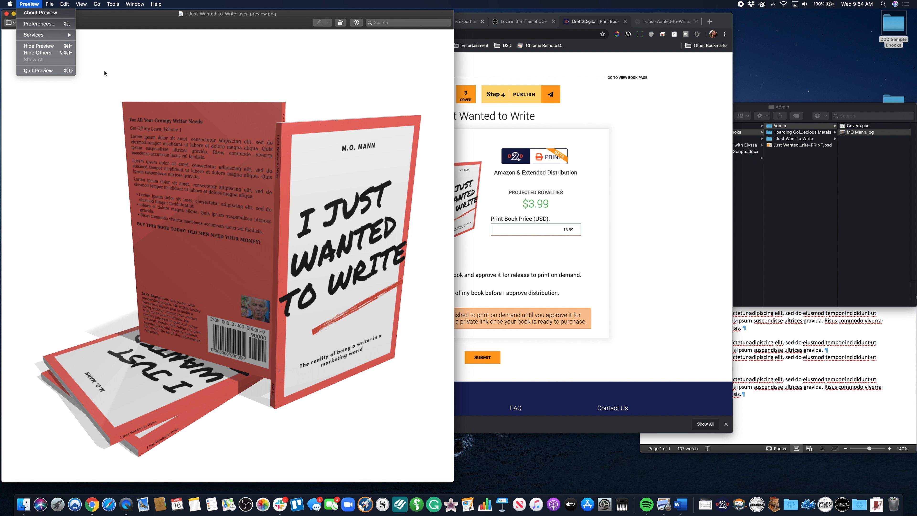
click(54, 71)
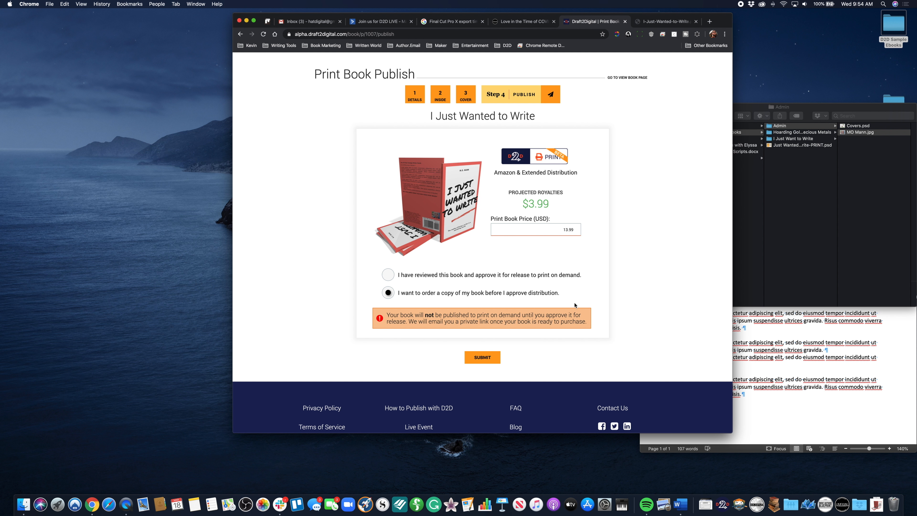
- Submit the print book, declare yourself the content's original creator, confirm the rights and Terms of Service, and publish it
click(477, 358)
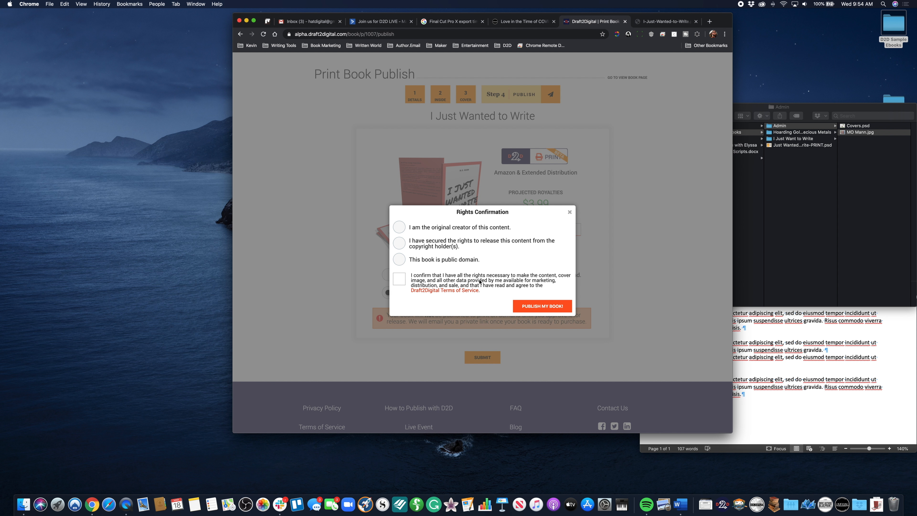
click(401, 228)
click(399, 281)
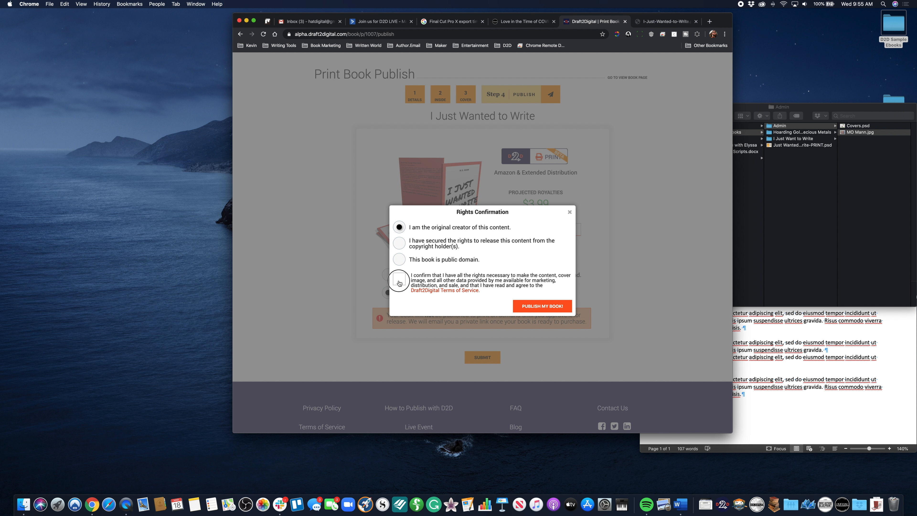
click(539, 306)
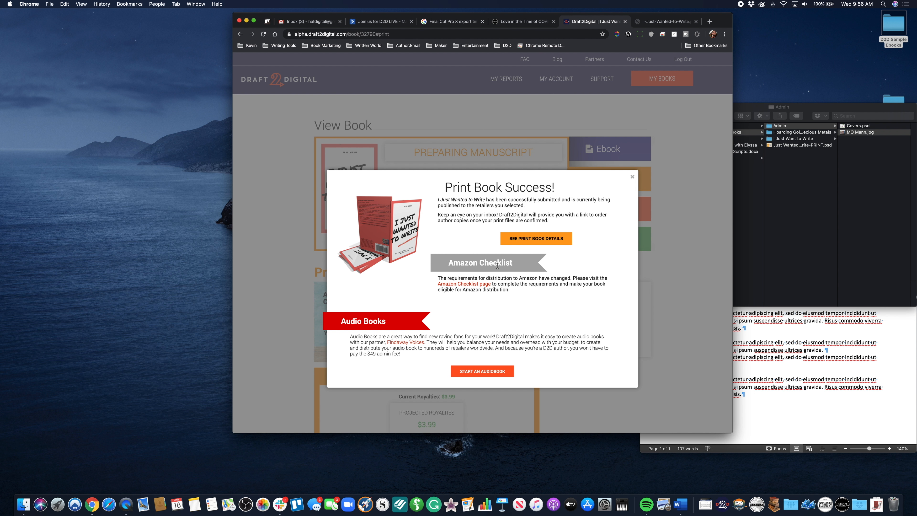
scroll(541, 310, down, 3)
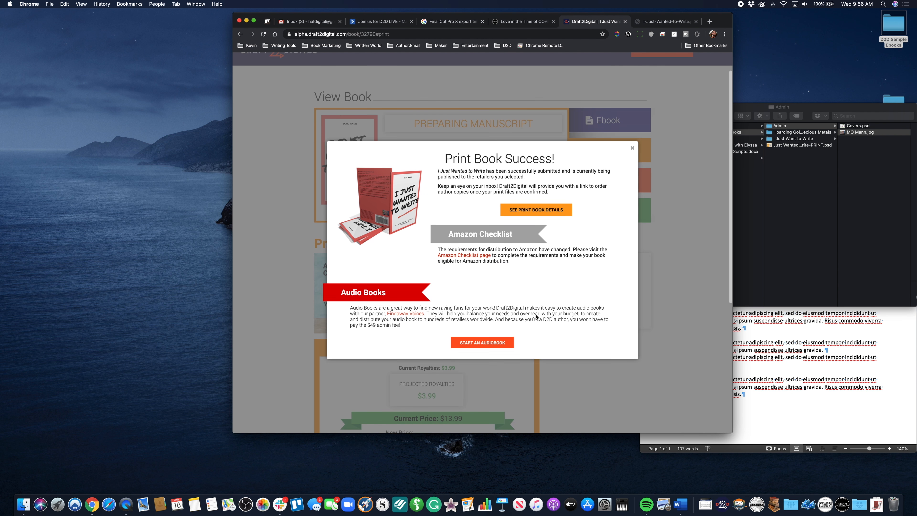